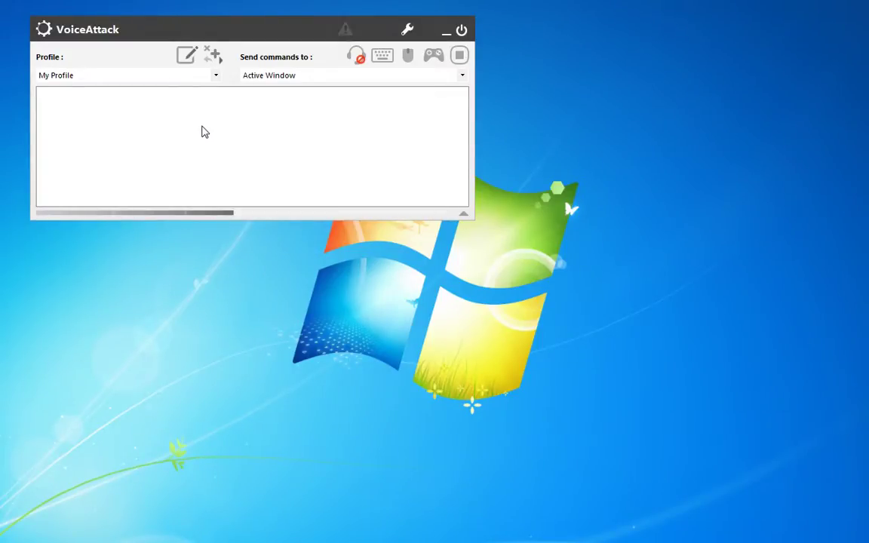
Step: Load the CEDAR 1.3 profile from the Profile list and select its Profile startup log entry
click(215, 75)
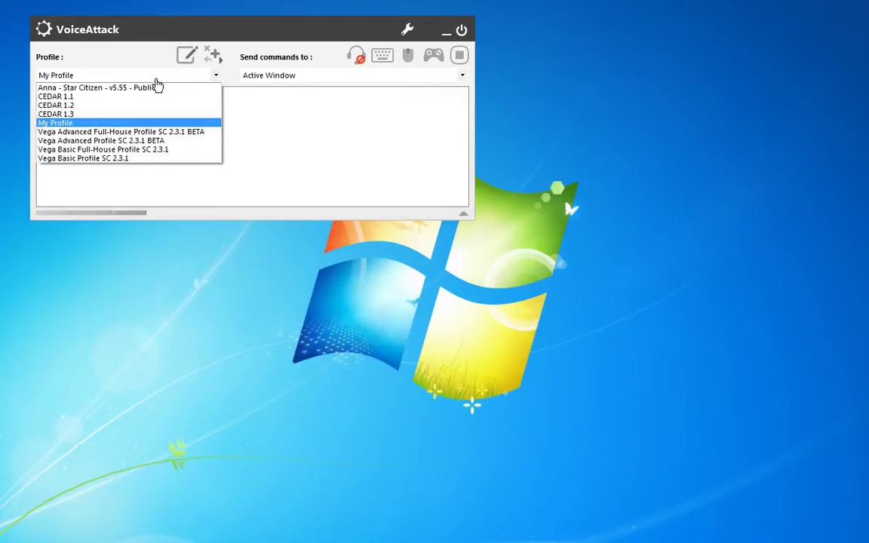
click(55, 114)
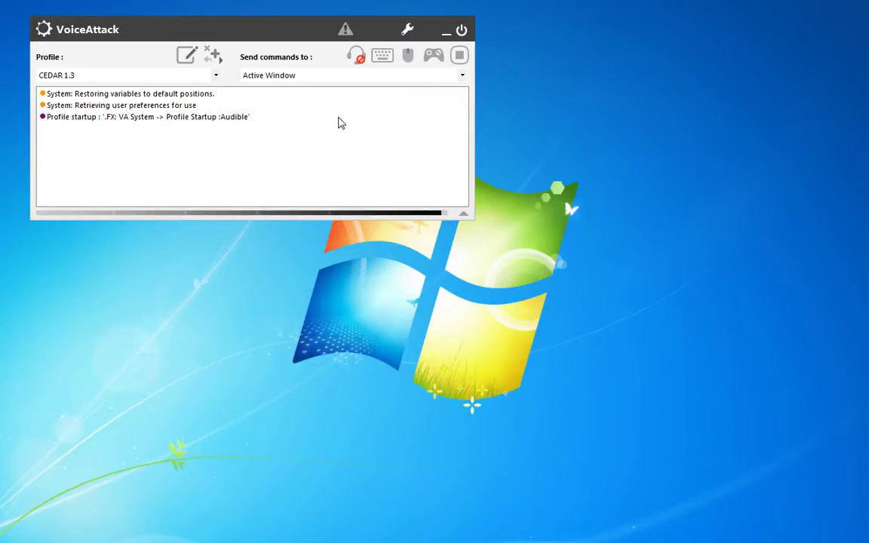
click(164, 127)
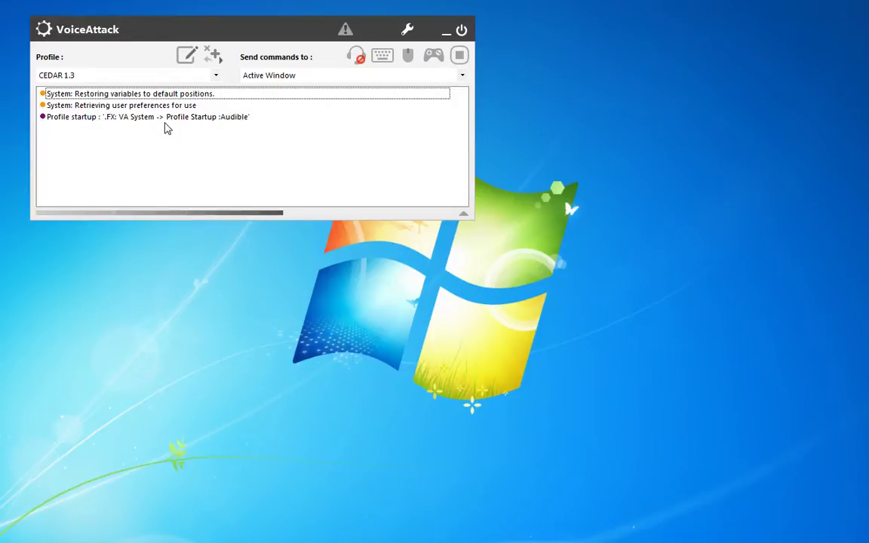
click(173, 119)
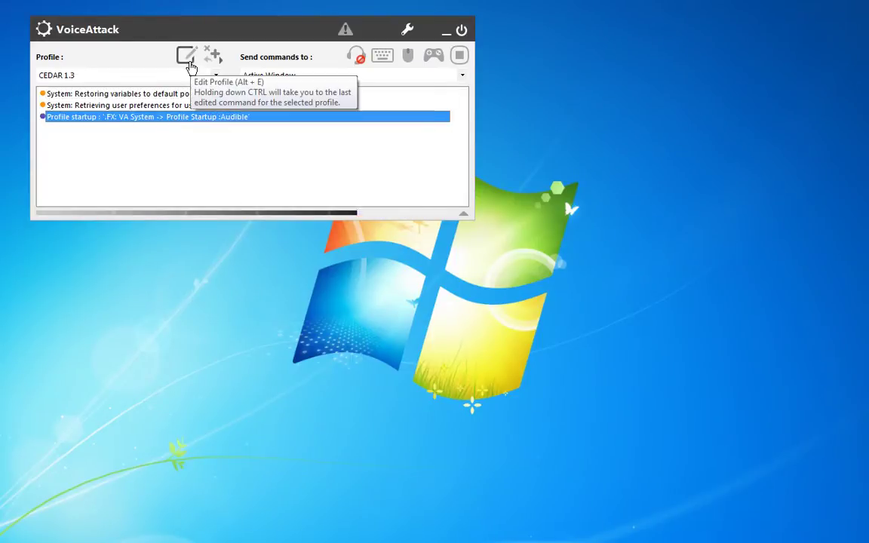
Step: Open the CEDAR 1.3 profile editor and view its Profile Options without changing anything
click(188, 66)
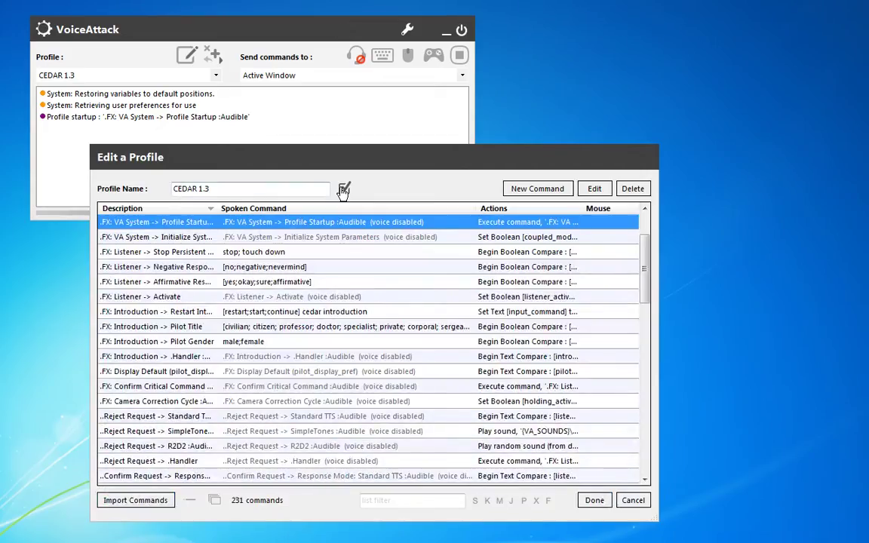
click(343, 189)
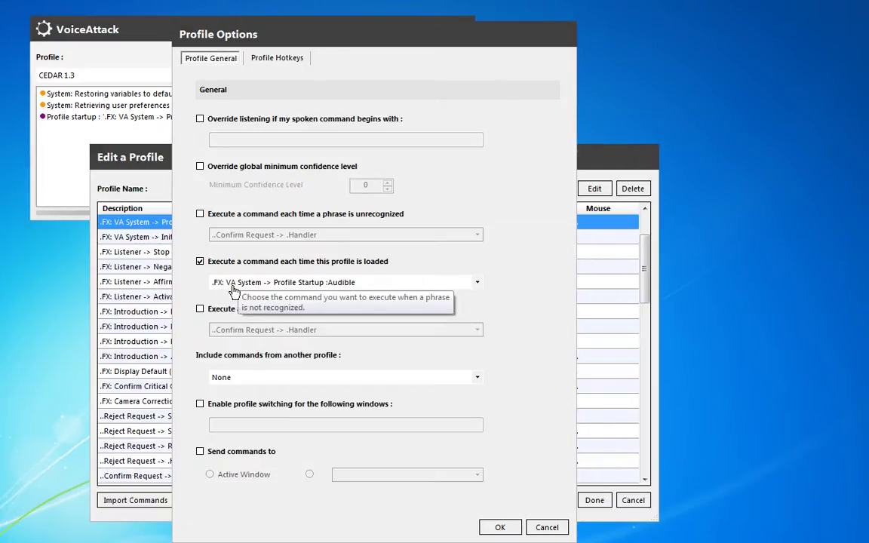
click(547, 527)
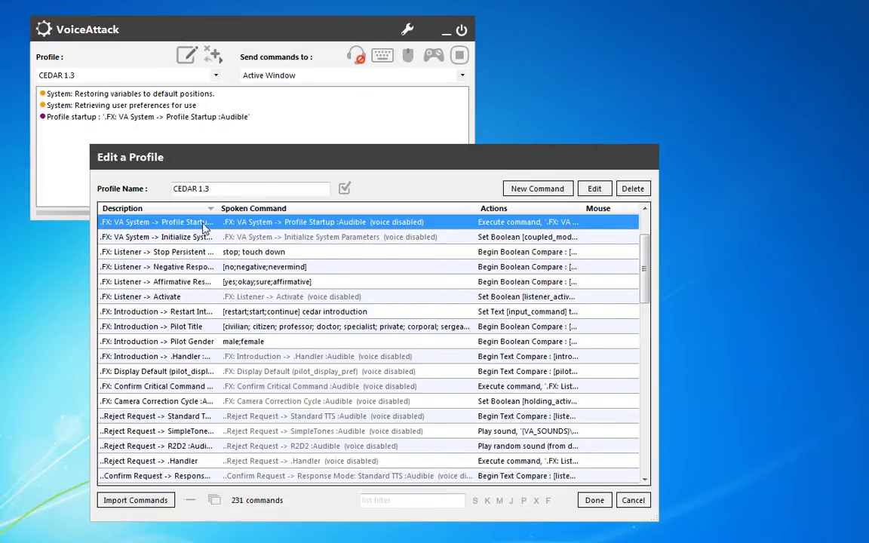
Step: Widen the Description column and bring up actions for the Profile Startup :Audible command
click(245, 296)
click(247, 299)
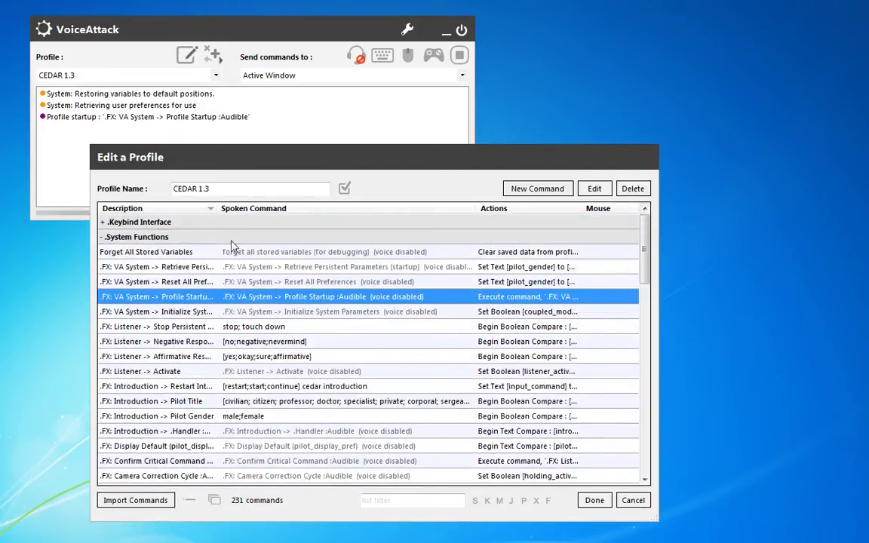
drag(290, 205, 290, 207)
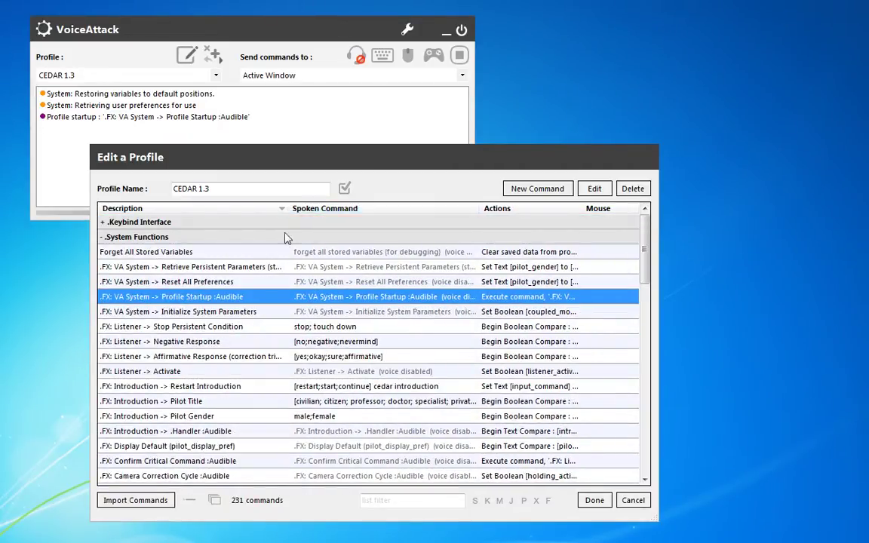
click(245, 313)
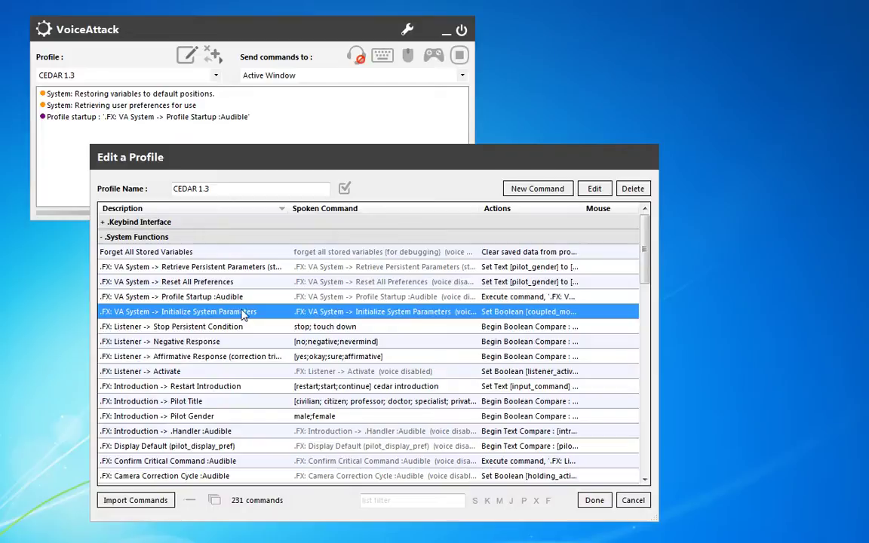
click(202, 297)
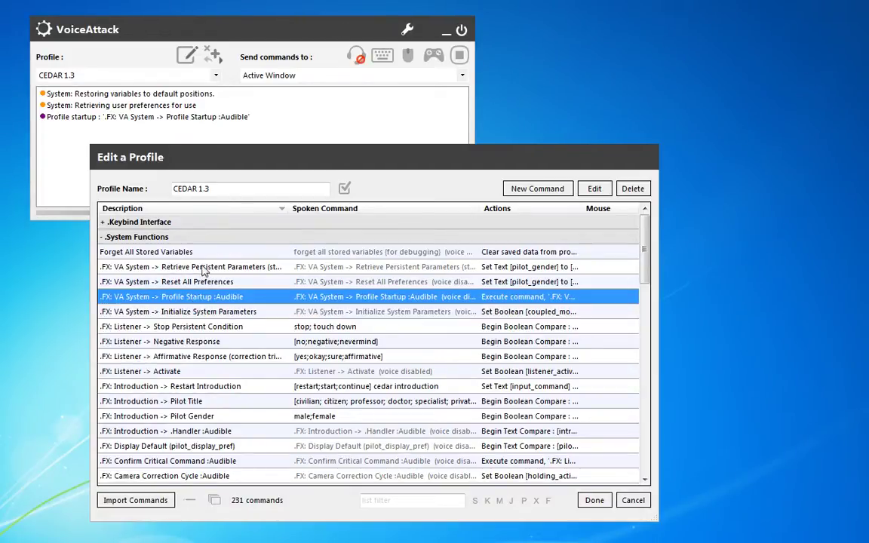
right_click(198, 295)
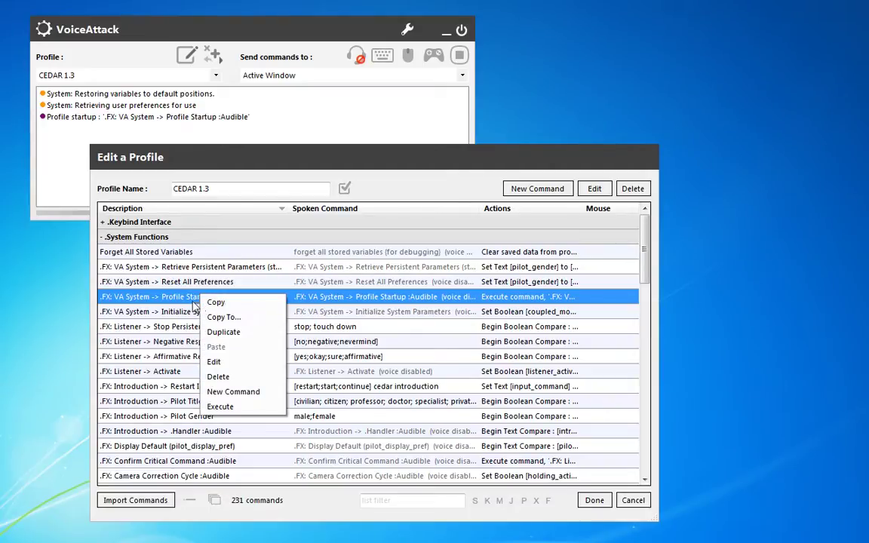
Step: Open Profile Startup :Audible and inspect its Initialize System Parameters and Retrieve Persistent Parameters actions
click(181, 300)
double_click(181, 301)
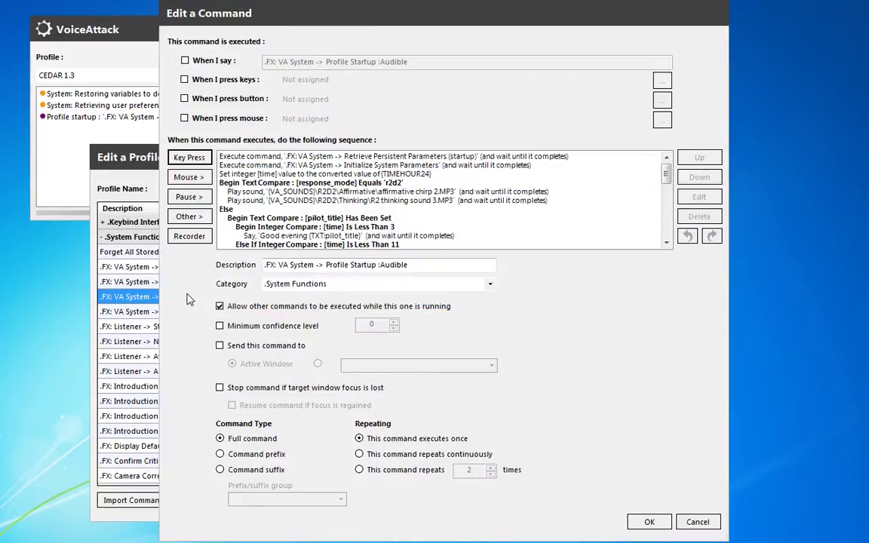
click(494, 166)
shift+click(497, 156)
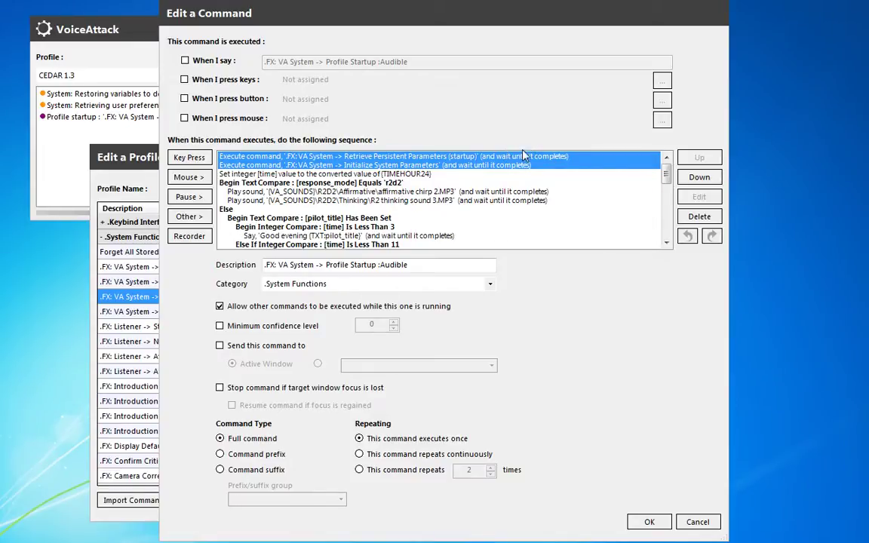
click(524, 156)
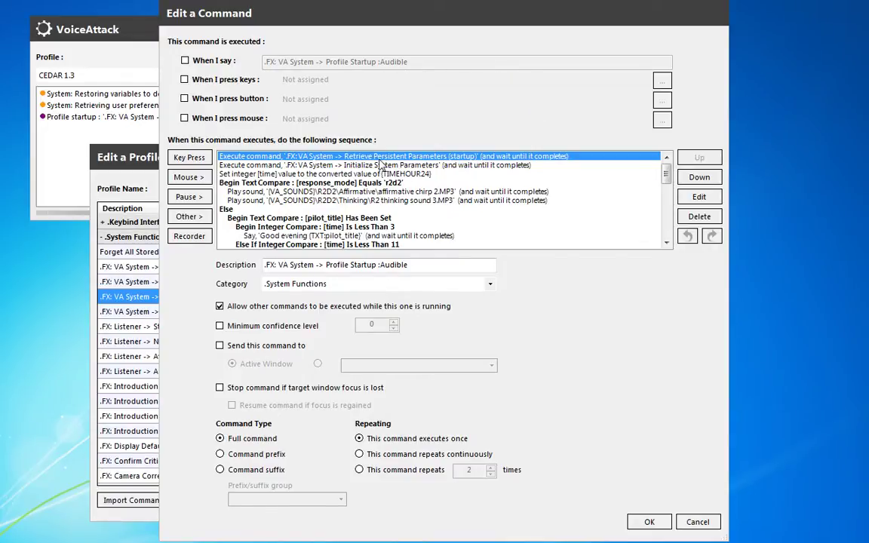
click(372, 165)
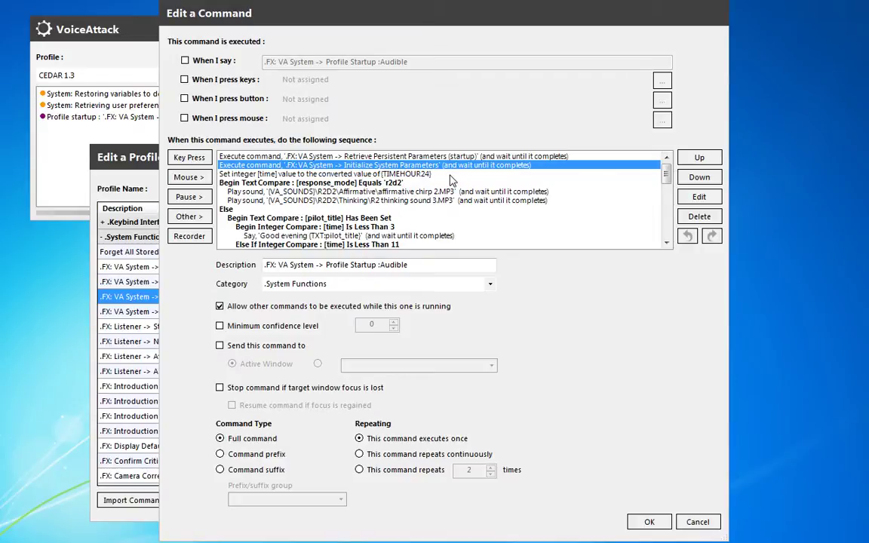
Step: Review the Set integer [time], response_mode, pilot_title and time Is Less Than 3 conditions
click(405, 175)
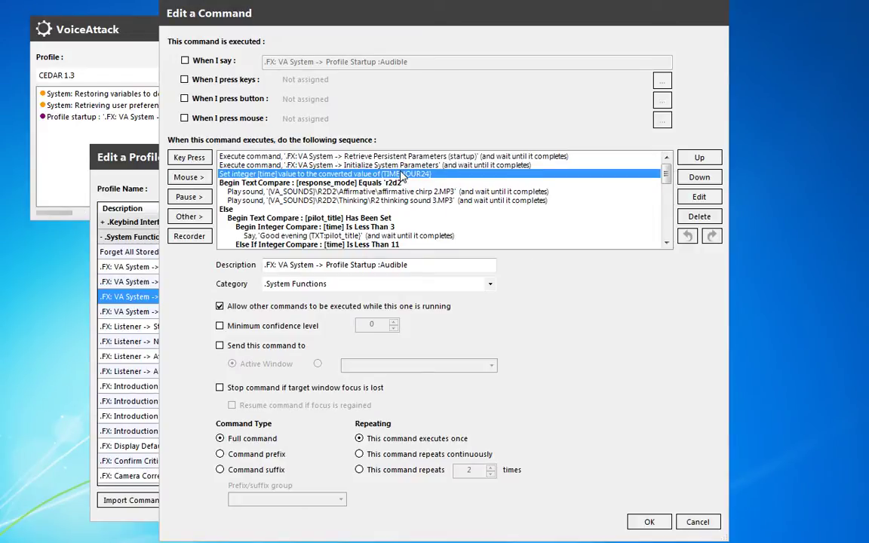
click(285, 183)
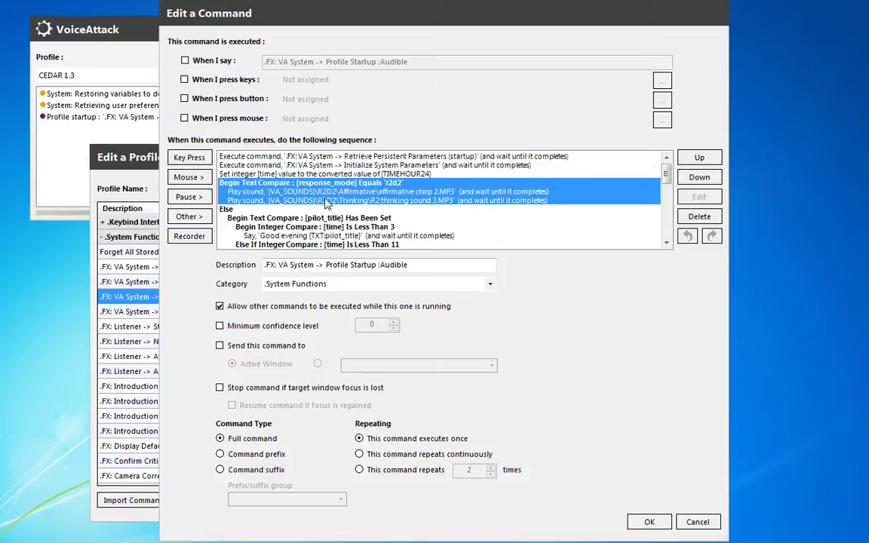
scroll(332, 194, down, 1)
click(302, 191)
scroll(339, 185, down, 1)
click(364, 175)
Step: Step through the time-based Good morning, Good afternoon and Good evening greeting actions
click(401, 183)
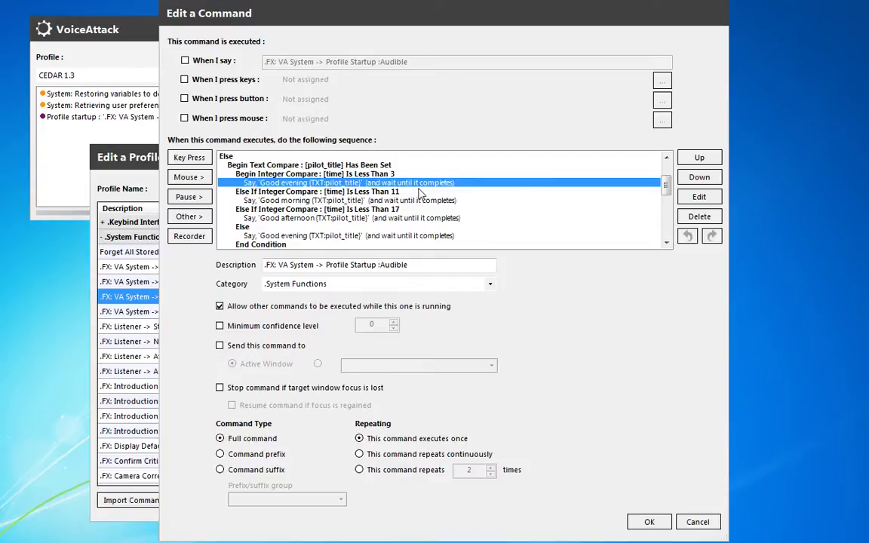
click(389, 200)
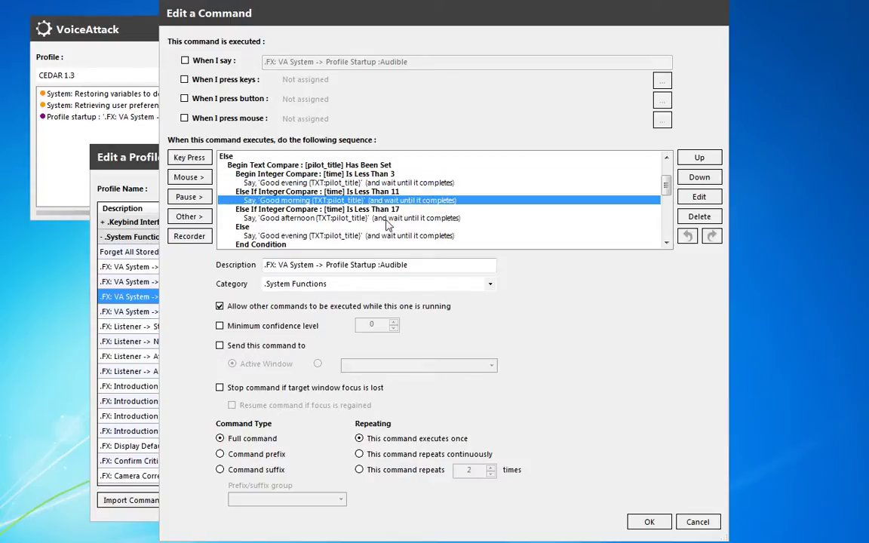
click(381, 184)
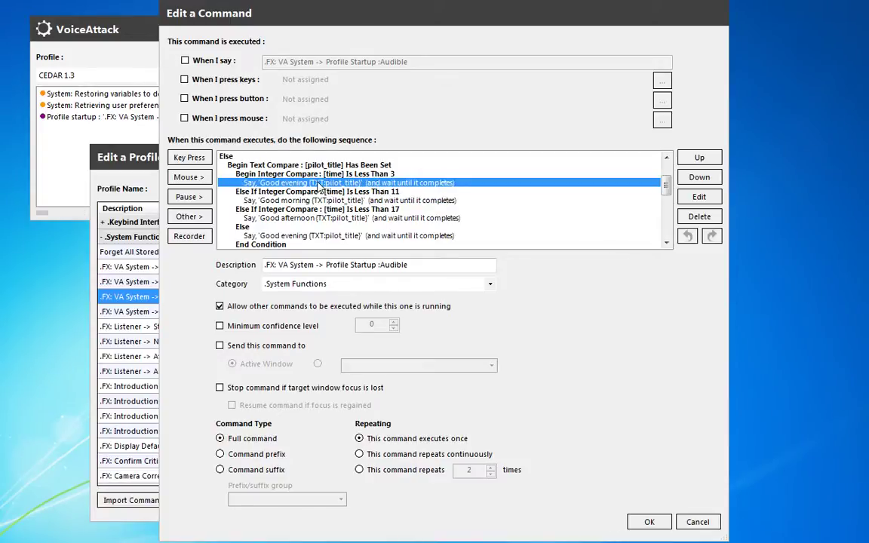
click(356, 201)
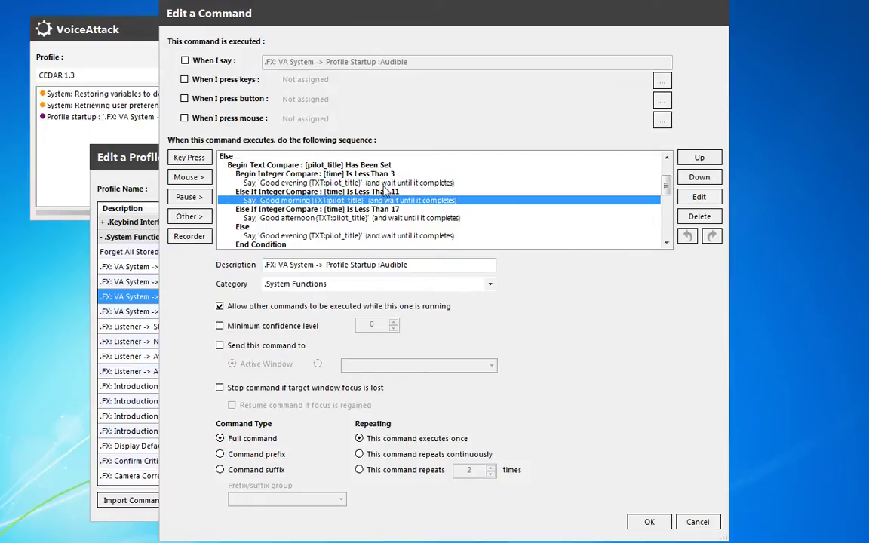
click(383, 192)
click(389, 209)
click(395, 218)
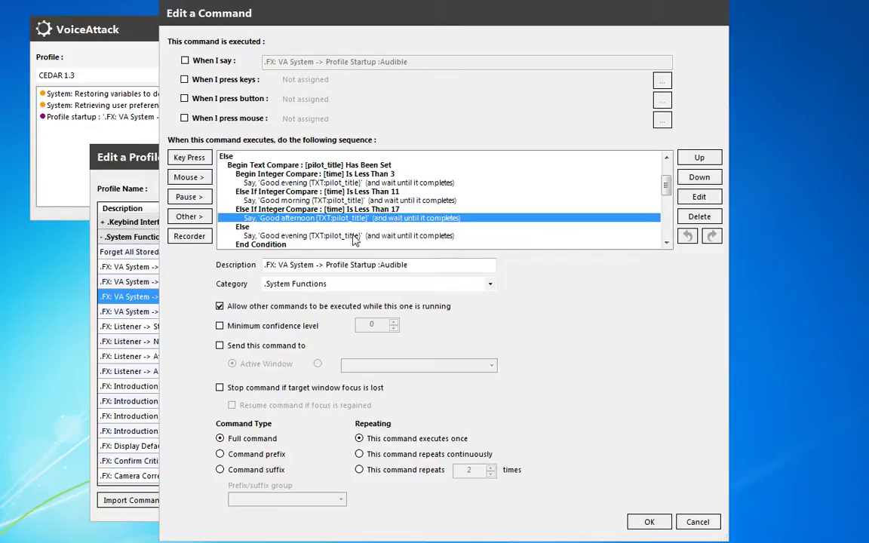
key(Down)
key(Down)
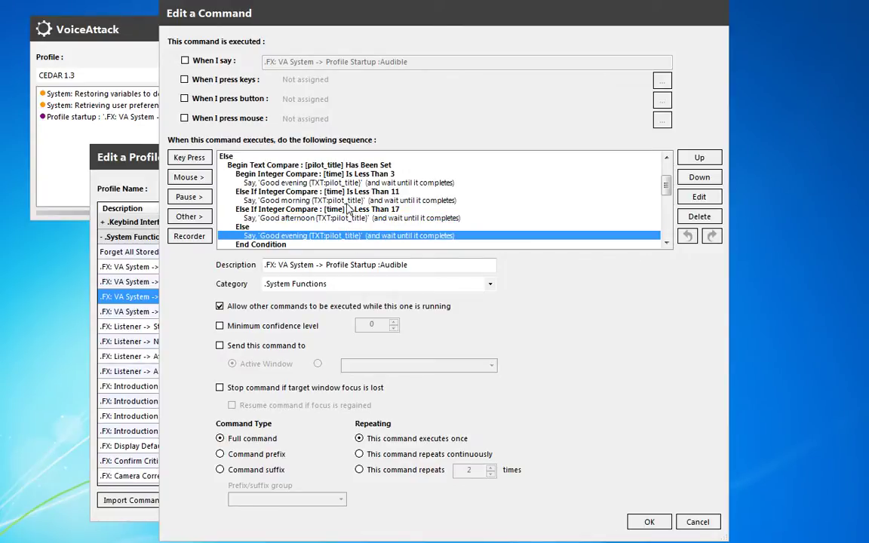
Step: Inspect the introduction_complete conditions and the Set Text and Pause actions
scroll(348, 209, down, 8)
scroll(349, 205, up, 8)
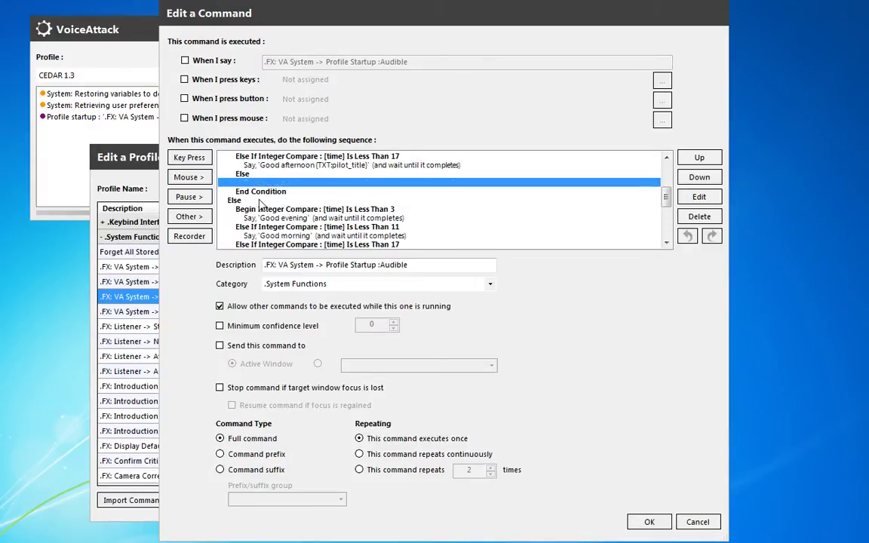
scroll(258, 203, down, 6)
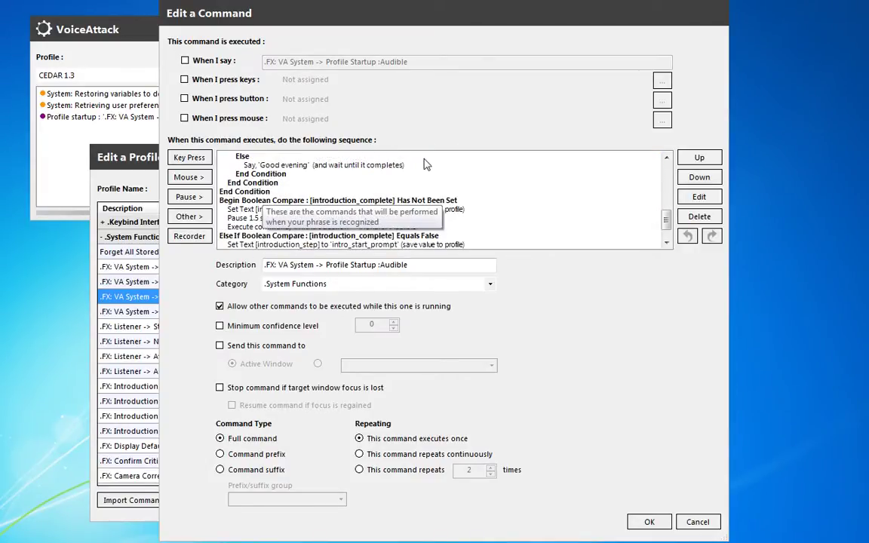
scroll(423, 164, down, 1)
click(324, 172)
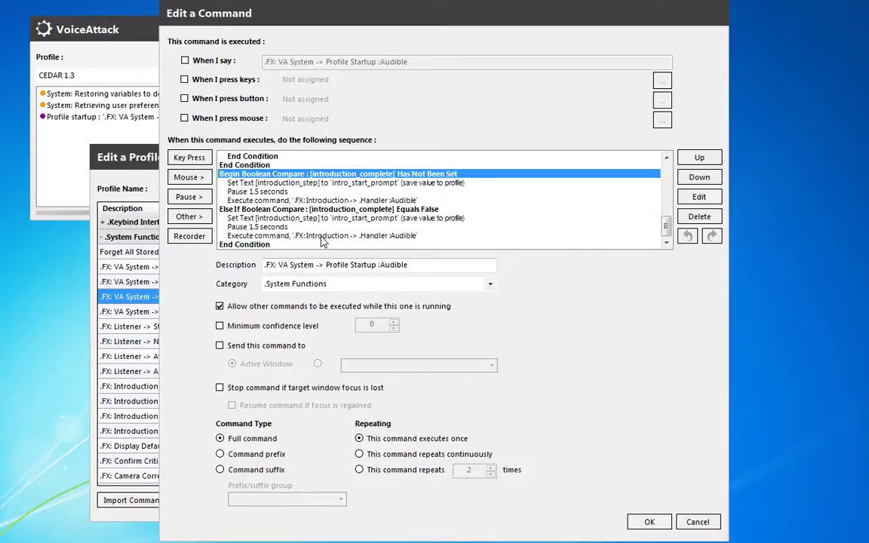
shift+click(322, 239)
click(354, 174)
click(412, 211)
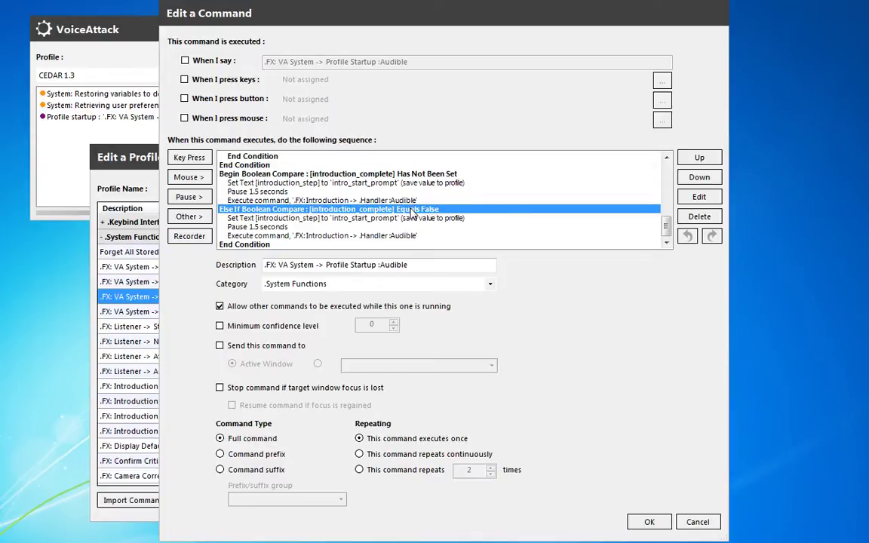
drag(279, 182, 320, 204)
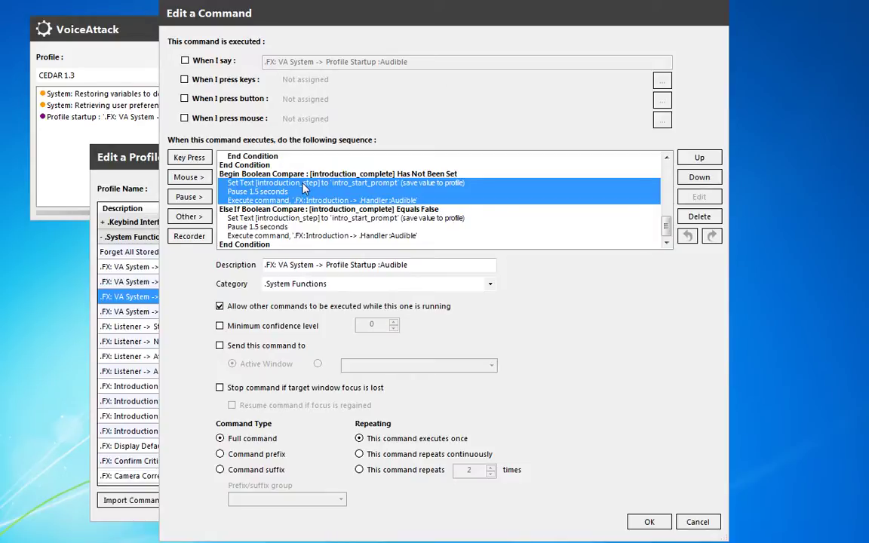
Step: Close the command editor, collapse .System Functions, and open Increase Power [5..100] Percent
click(646, 523)
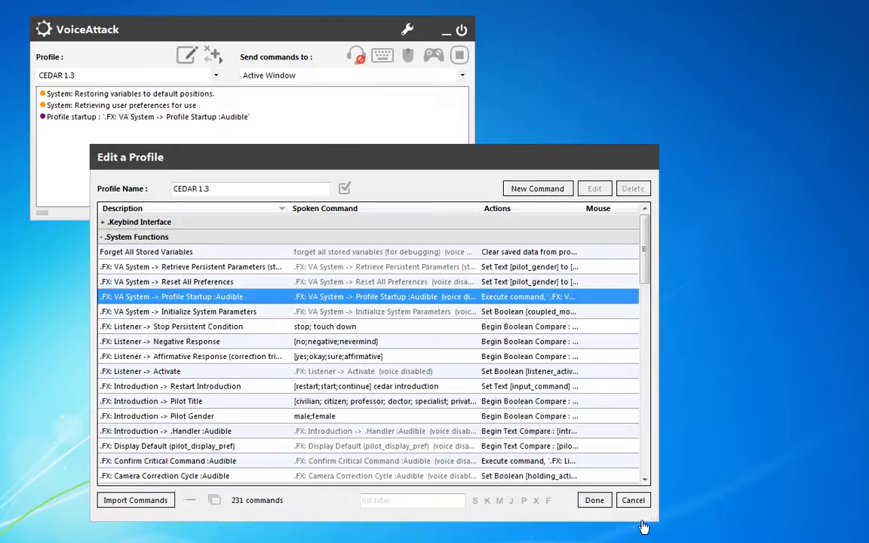
click(104, 237)
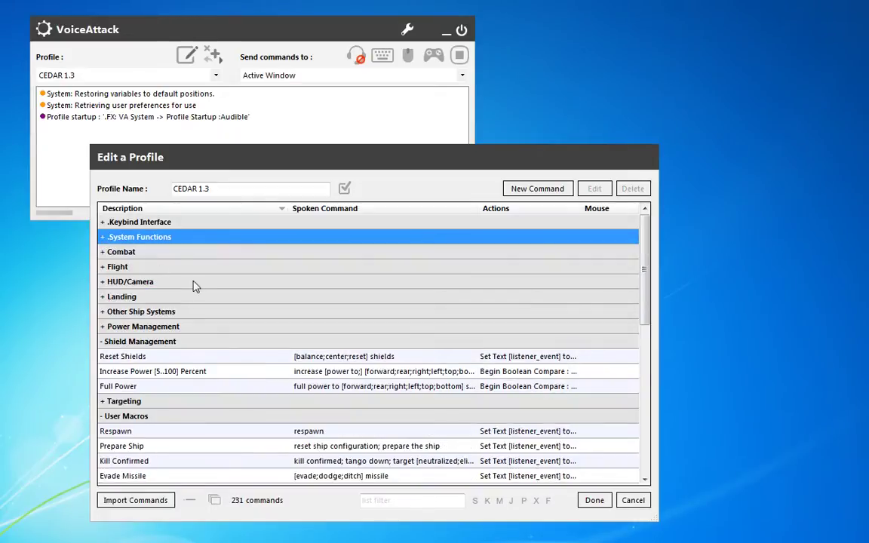
double_click(178, 375)
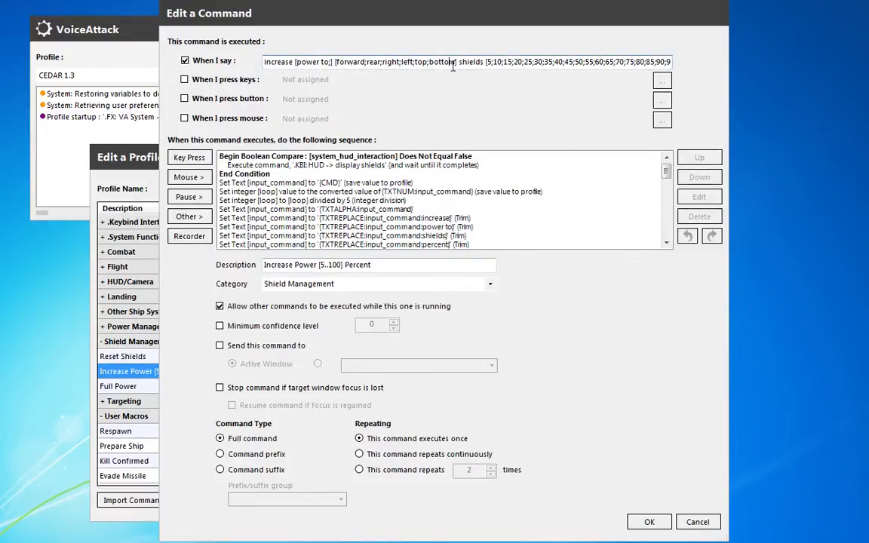
Step: Inspect the Increase Power [5..100] Percent spoken phrase in the When I say field
drag(453, 67, 686, 65)
click(647, 67)
drag(390, 62, 342, 56)
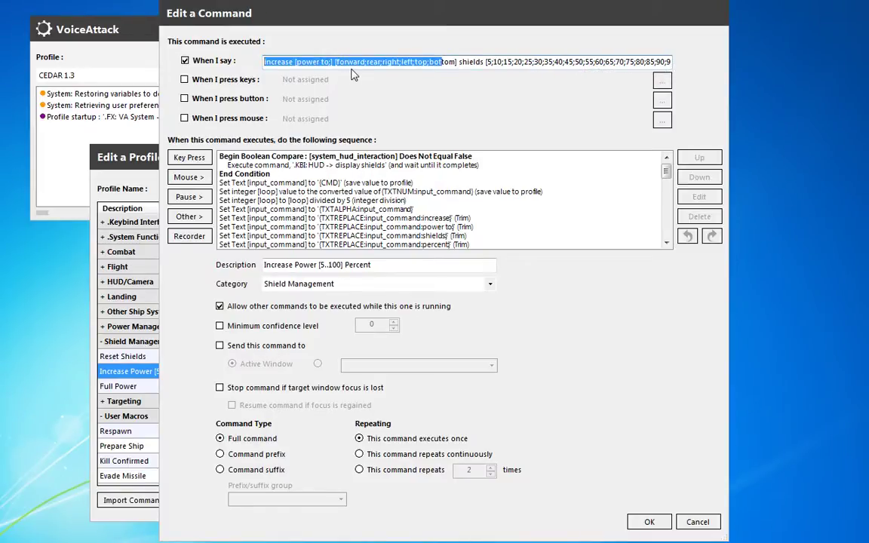
click(355, 63)
Step: Review the loop actions from the power-to replacement down to End Loop
click(435, 200)
scroll(432, 224, down, 2)
click(485, 174)
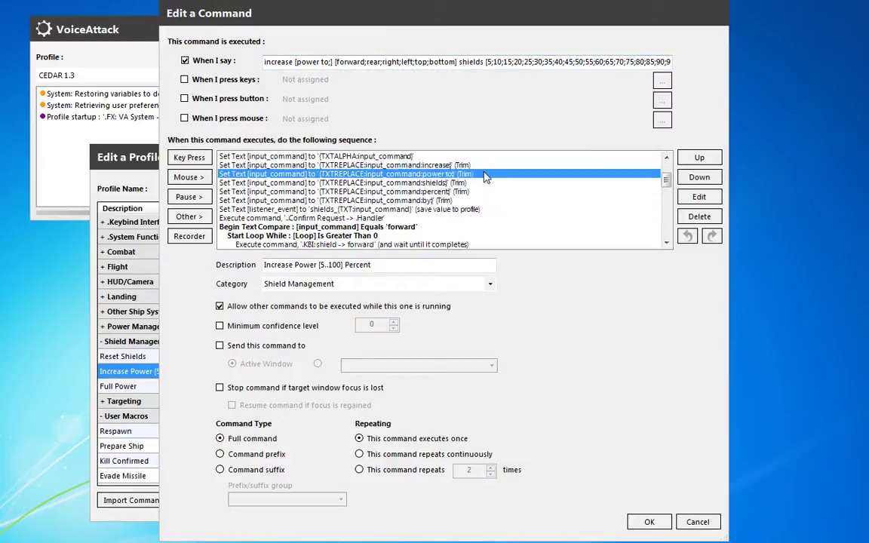
text(;)
scroll(465, 181, down, 3)
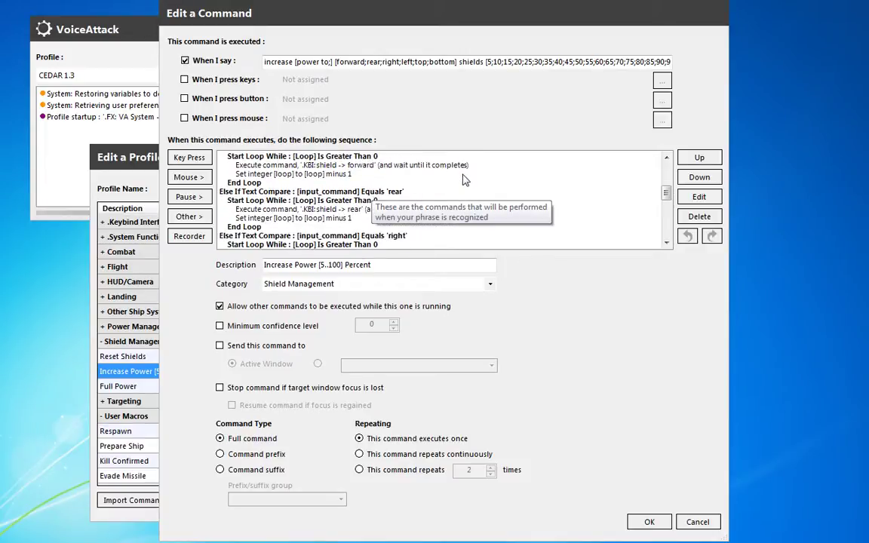
scroll(419, 160, down, 4)
drag(396, 184, 392, 202)
click(360, 209)
Step: Review the input_command and loop-value resets and the final system_hud_interaction block
scroll(402, 198, down, 2)
scroll(400, 198, down, 2)
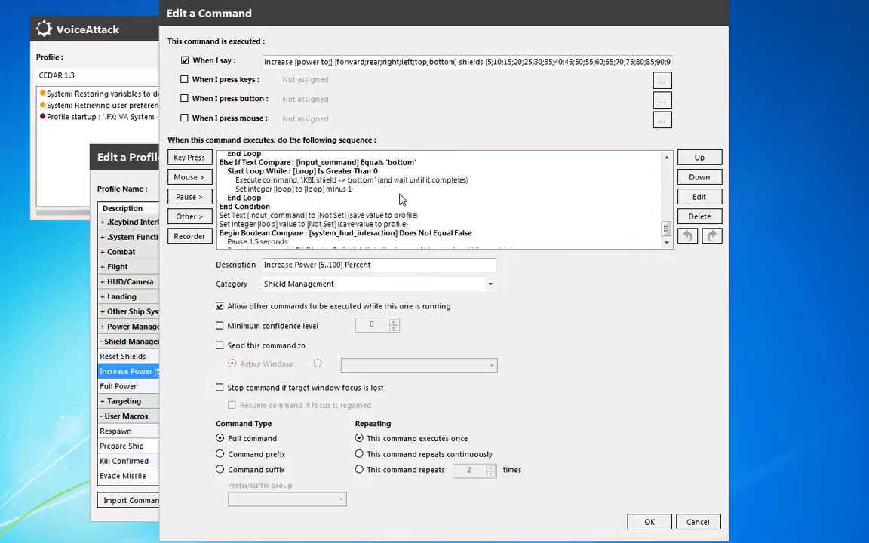
click(311, 200)
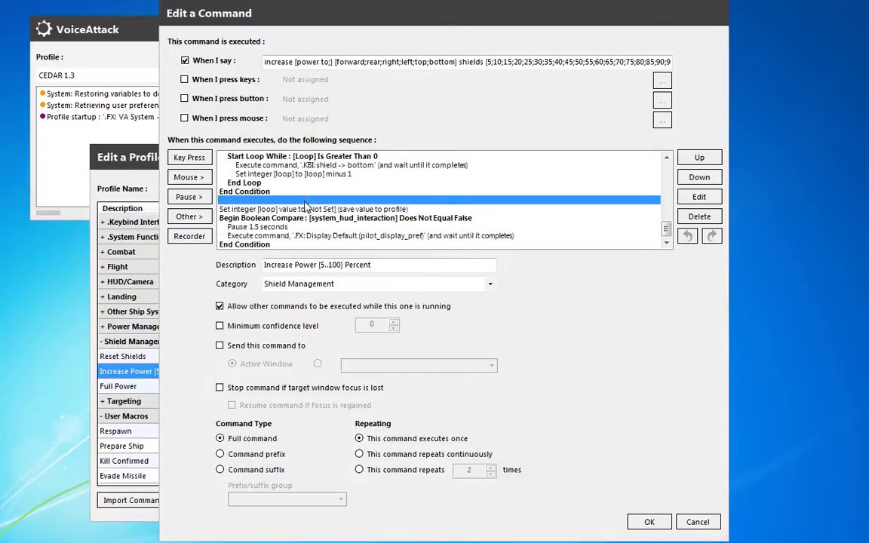
click(307, 210)
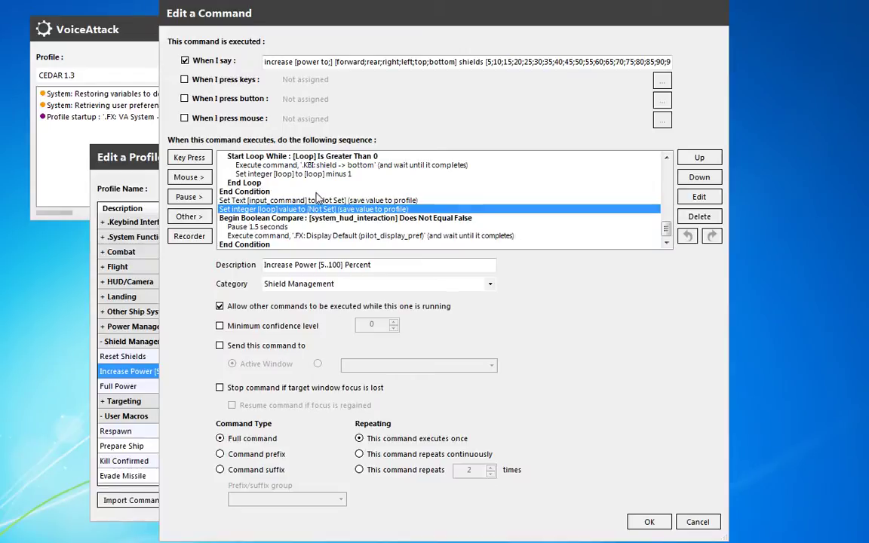
drag(329, 218, 328, 253)
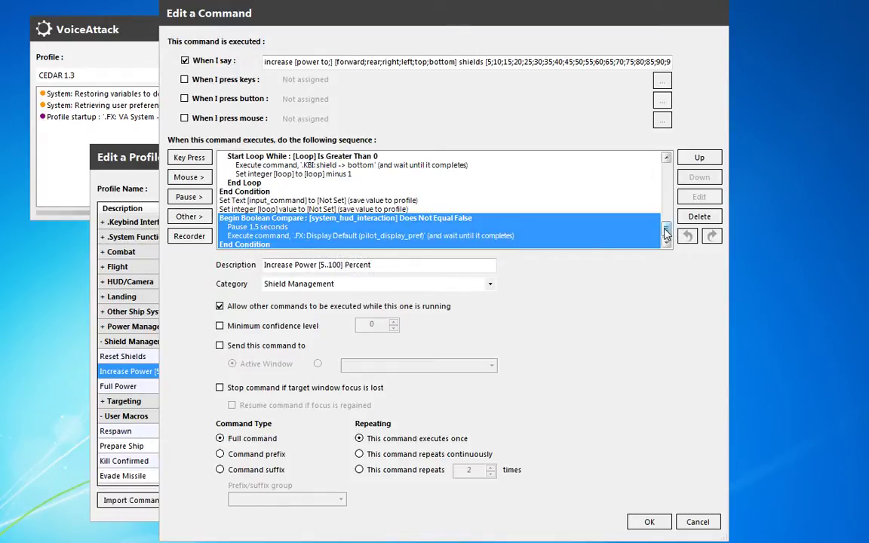
drag(666, 234, 666, 172)
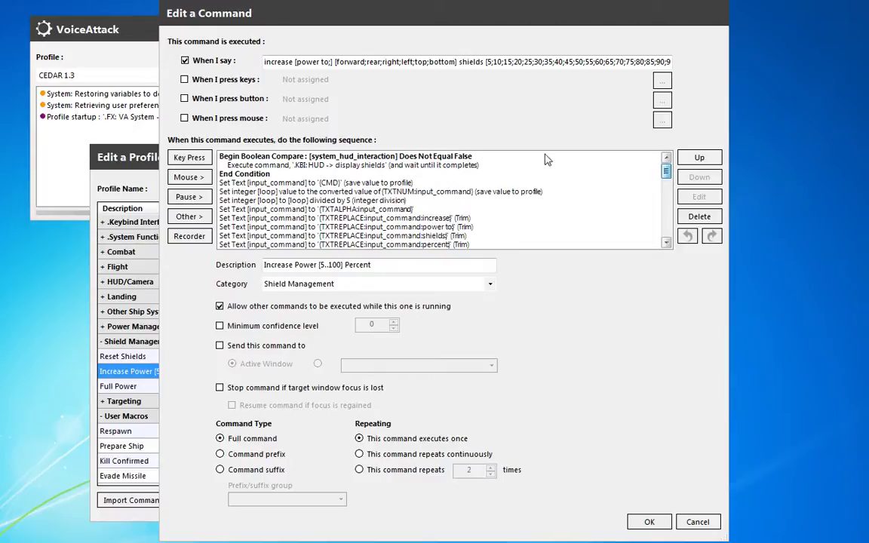
Step: Check the Boolean Compare rows and the KBI shield forward Execute action, then close the editor
click(369, 156)
click(381, 173)
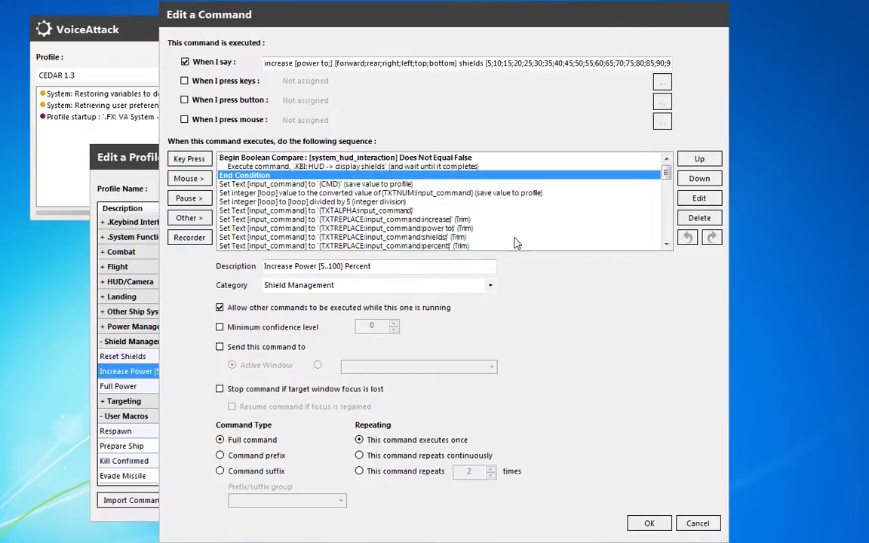
scroll(435, 167, down, 4)
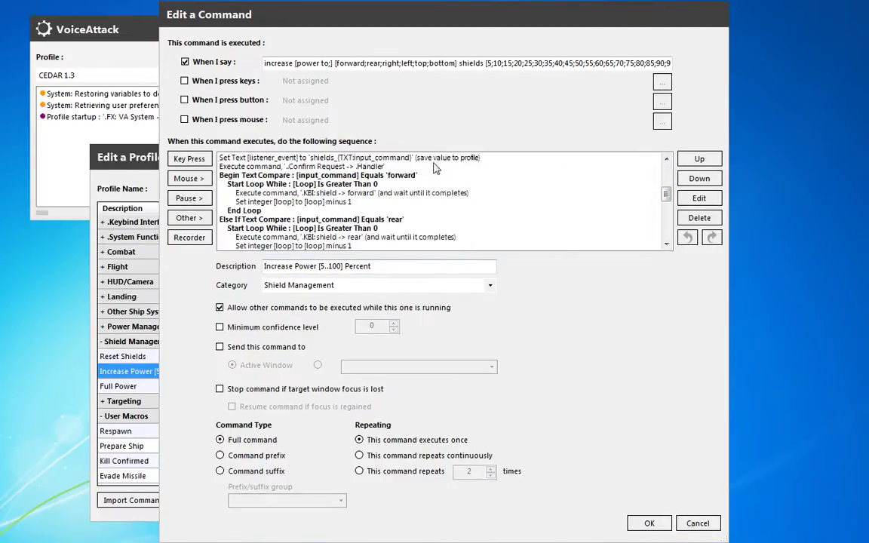
scroll(435, 167, down, 1)
click(377, 166)
scroll(377, 192, up, 1)
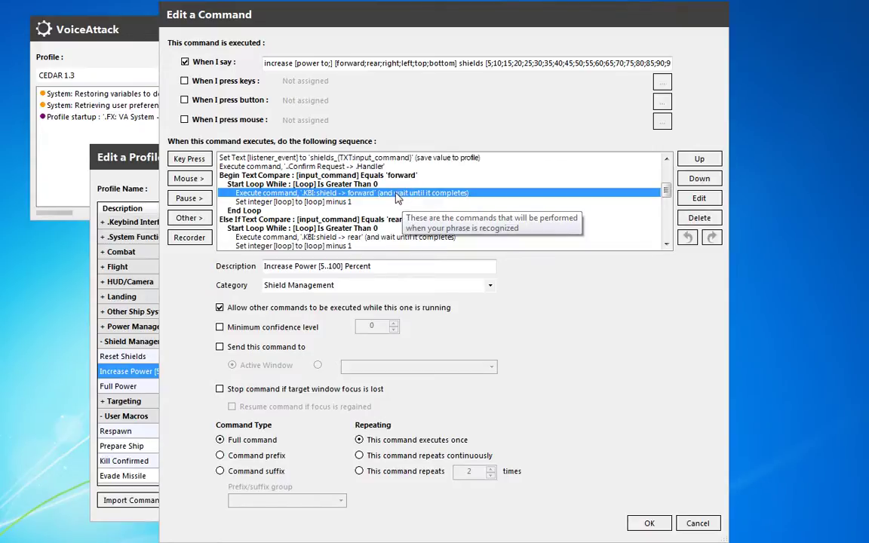
click(652, 527)
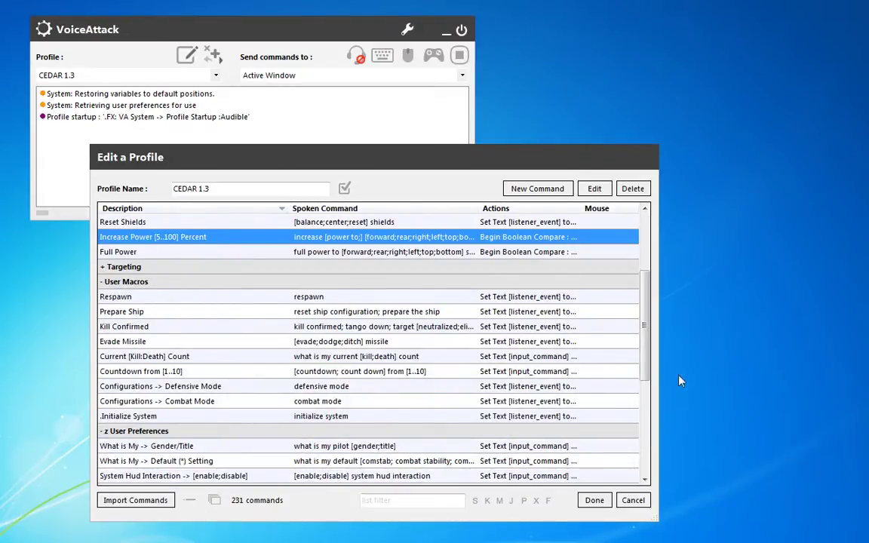
Step: Collapse Shield Management, expand .Keybind Interface, and browse down to the shield -> rear keybind
drag(649, 364, 654, 294)
click(137, 341)
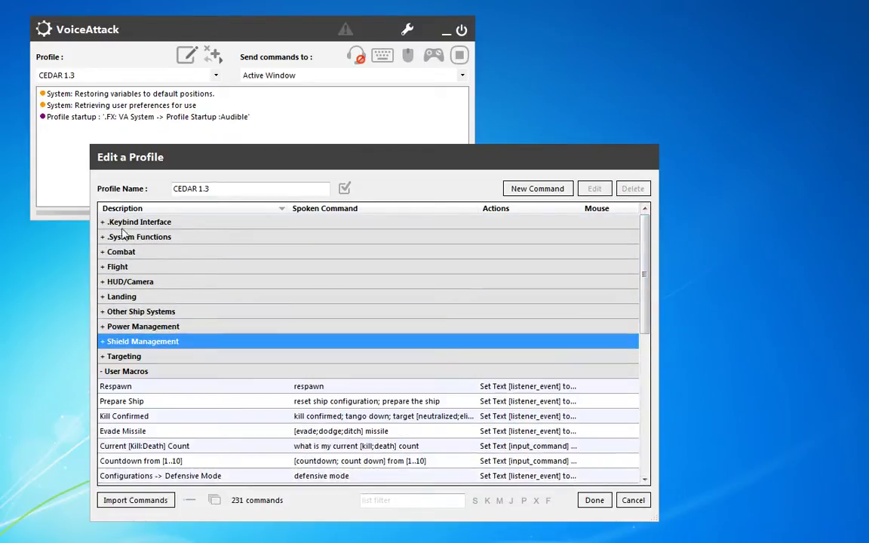
click(104, 225)
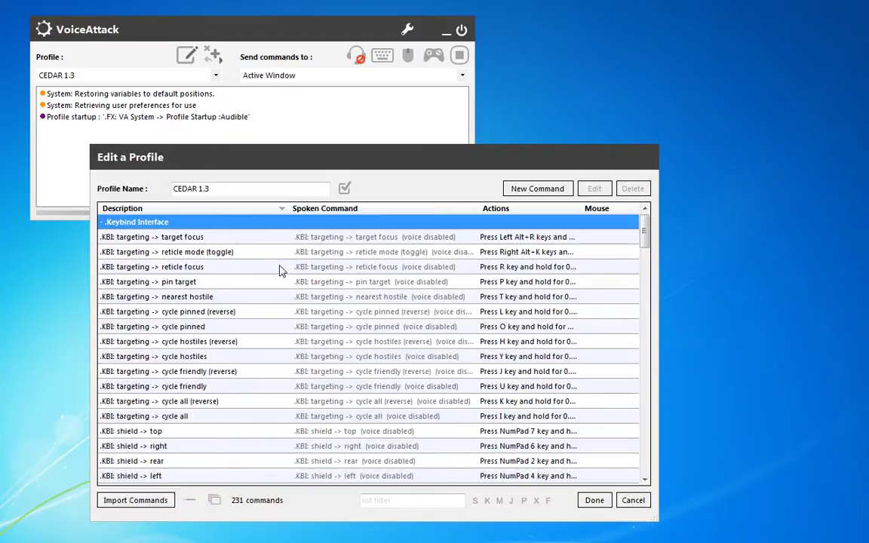
scroll(275, 275, down, 2)
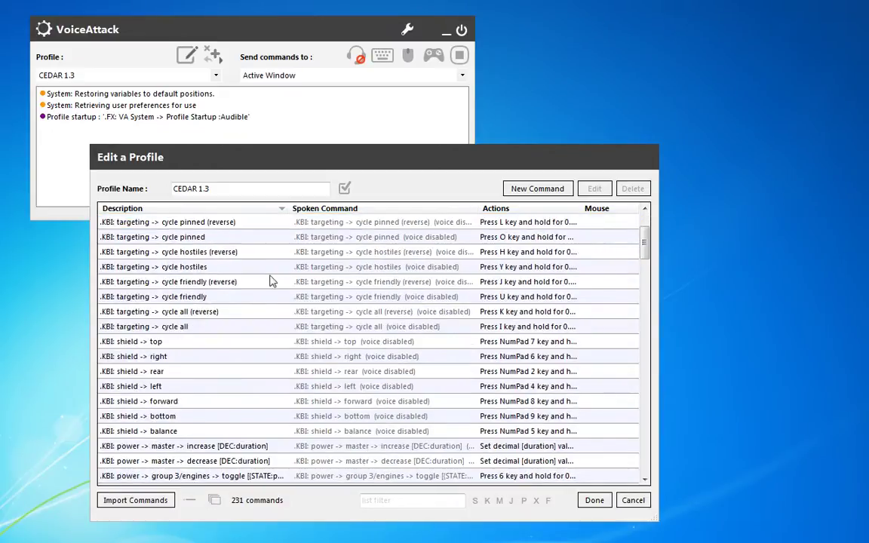
click(220, 252)
click(222, 267)
scroll(220, 291, down, 2)
click(215, 282)
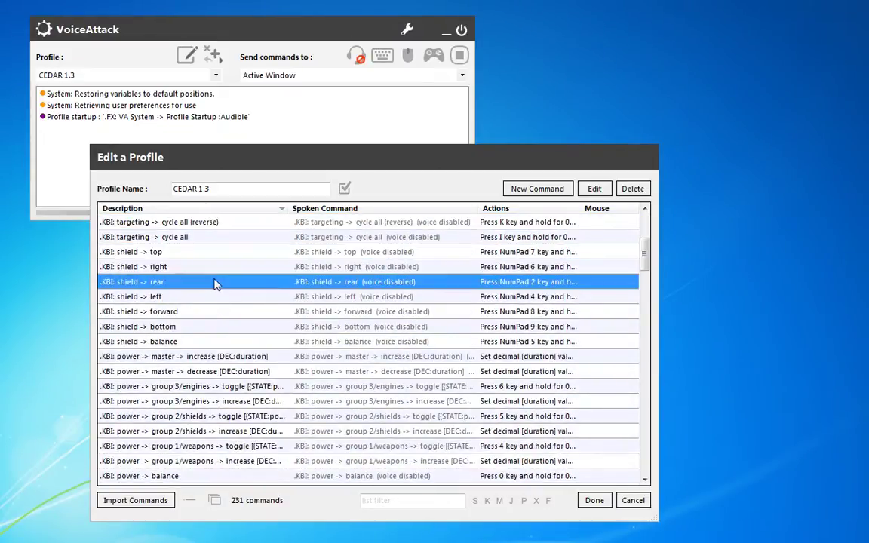
scroll(215, 282, down, 1)
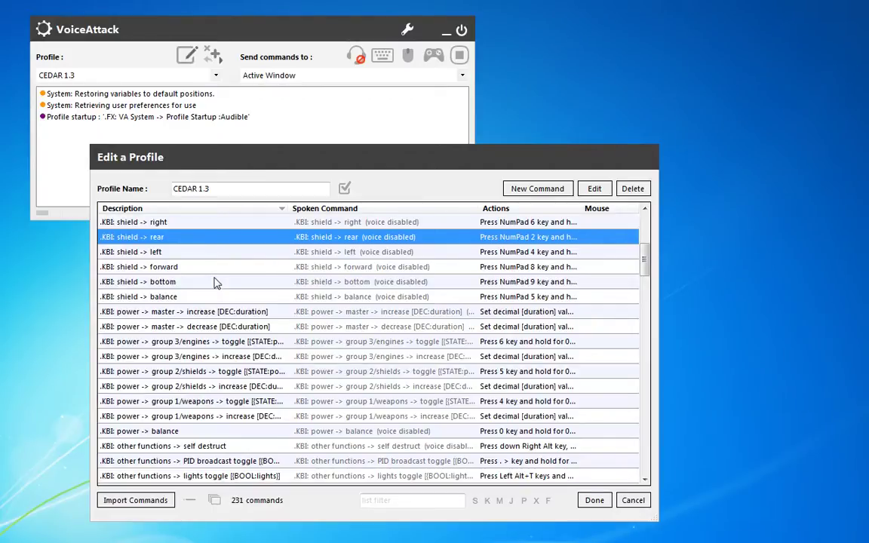
scroll(216, 283, down, 1)
scroll(200, 298, up, 1)
double_click(195, 267)
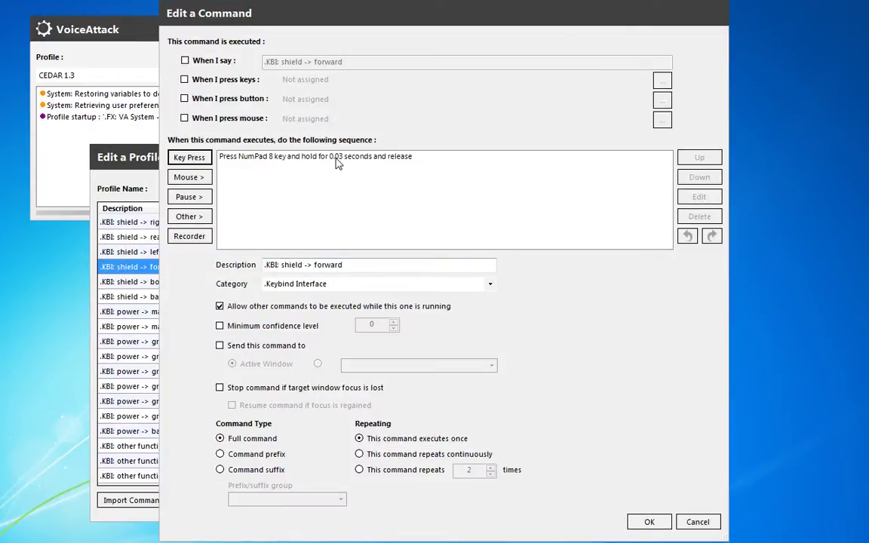
click(337, 160)
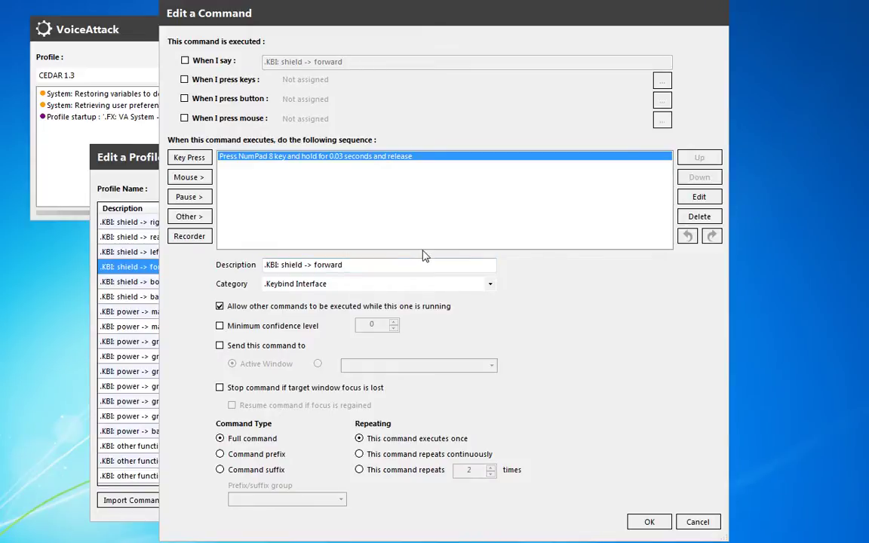
click(650, 521)
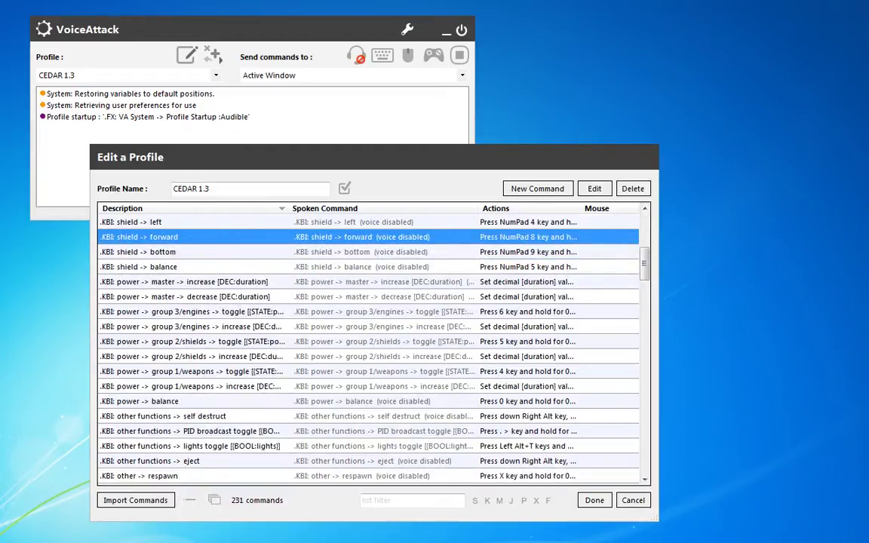